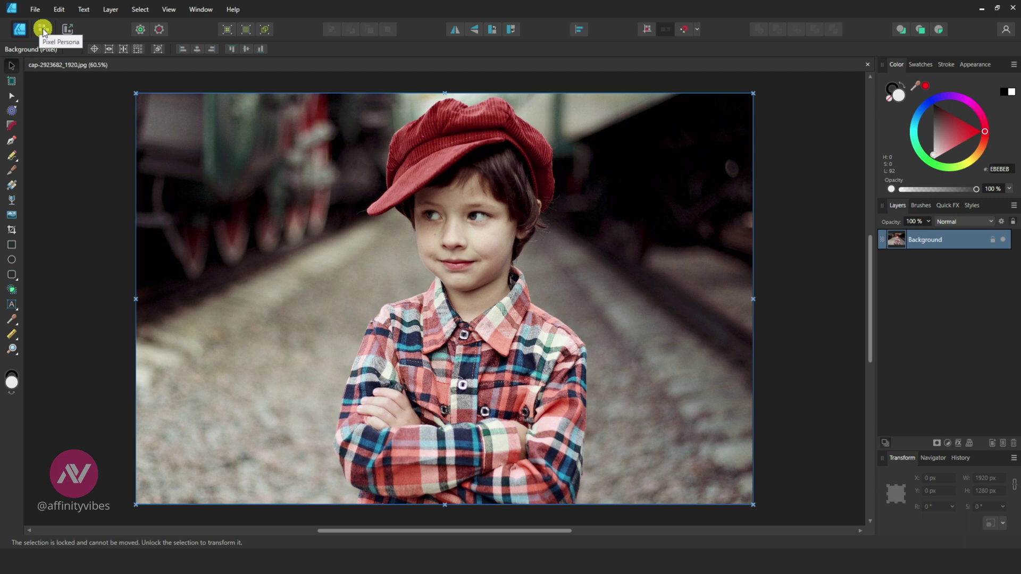
# Switch to the Pixel Persona and look over its selection tools
pyautogui.click(42, 27)
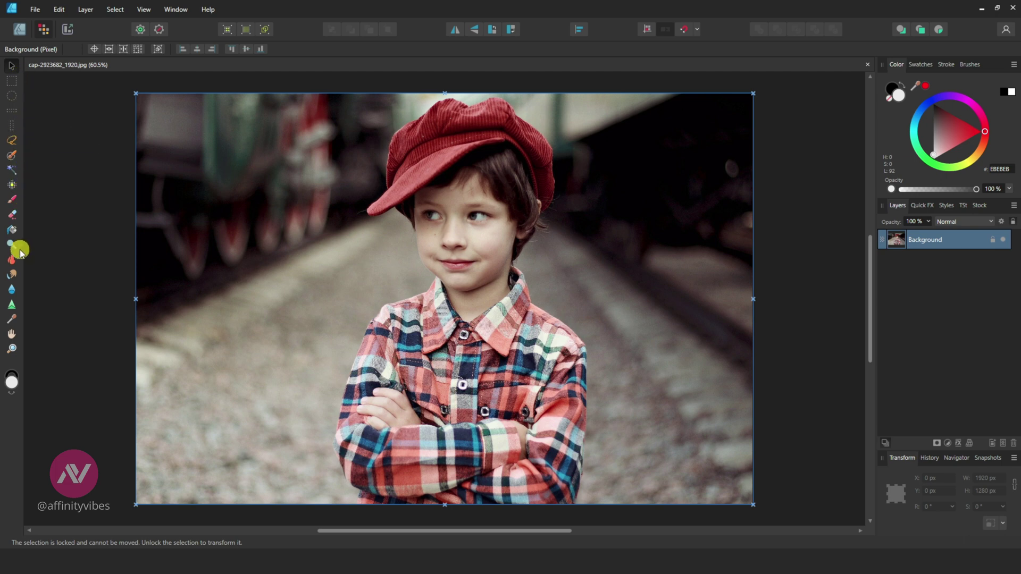
pyautogui.click(12, 155)
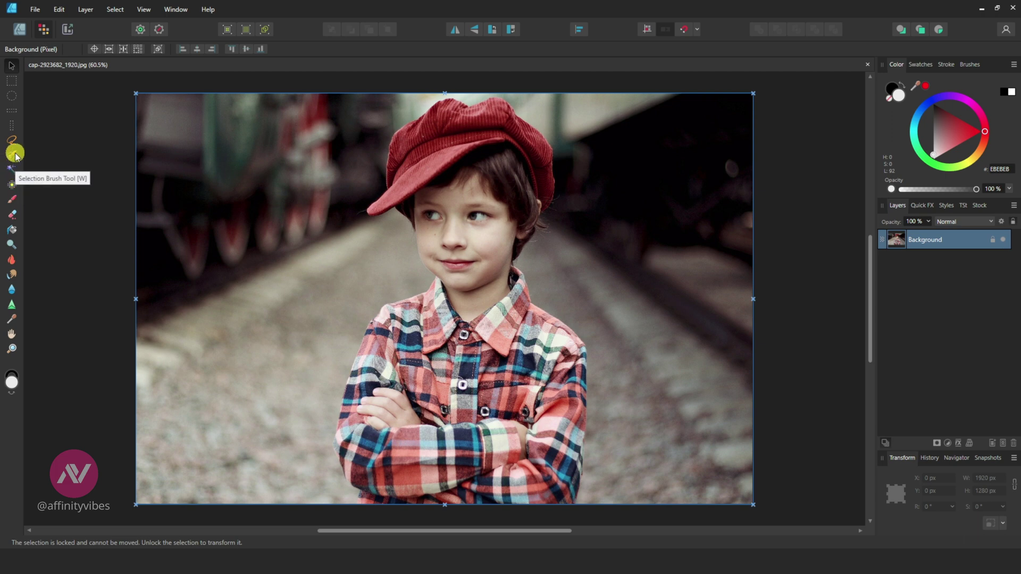
# Paint a selection over the red cap, face, neck and shirt with a smaller Selection Brush
pyautogui.click(13, 154)
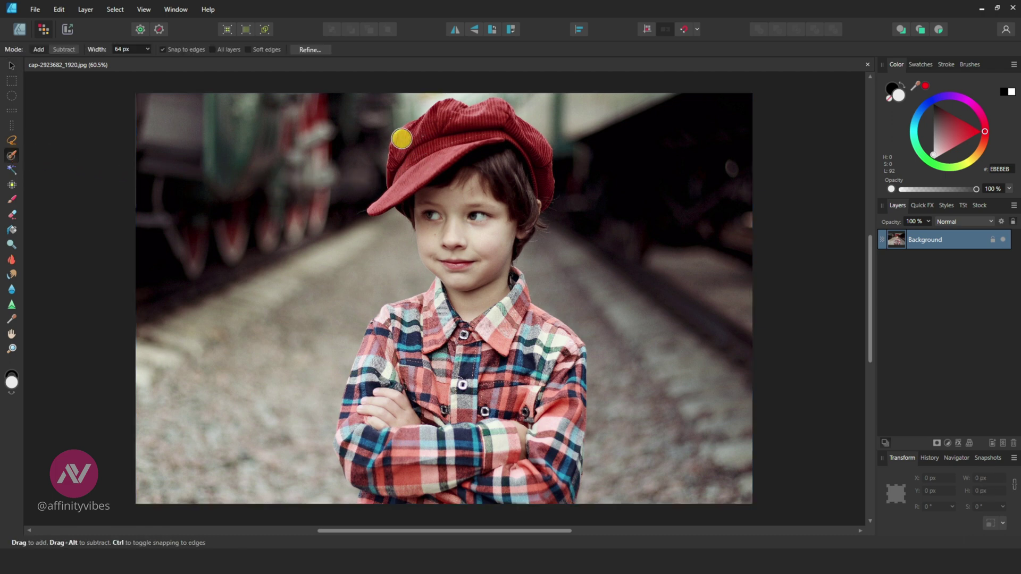
pyautogui.moveTo(401, 138)
pyautogui.mouseDown()
pyautogui.moveTo(512, 139)
pyautogui.moveTo(515, 172)
pyautogui.mouseUp()
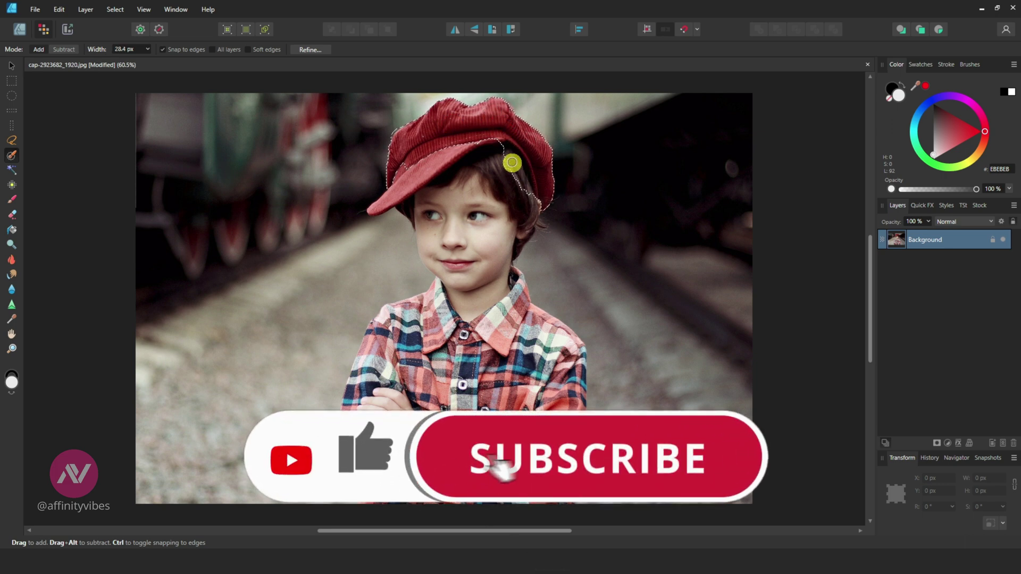
pyautogui.moveTo(516, 171)
pyautogui.mouseDown()
pyautogui.moveTo(488, 161)
pyautogui.moveTo(473, 200)
pyautogui.moveTo(410, 187)
pyautogui.moveTo(423, 182)
pyautogui.moveTo(486, 217)
pyautogui.moveTo(502, 194)
pyautogui.moveTo(531, 201)
pyautogui.moveTo(519, 174)
pyautogui.mouseUp()
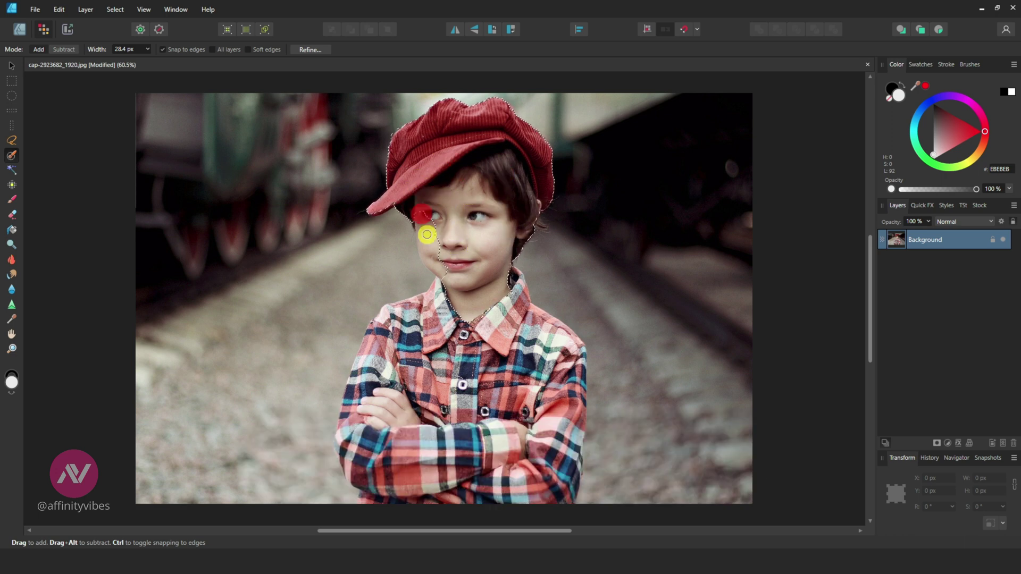
pyautogui.moveTo(436, 264)
pyautogui.mouseDown()
pyautogui.moveTo(467, 292)
pyautogui.moveTo(449, 289)
pyautogui.moveTo(398, 324)
pyautogui.moveTo(401, 308)
pyautogui.moveTo(428, 301)
pyautogui.moveTo(358, 392)
pyautogui.moveTo(353, 460)
pyautogui.moveTo(346, 439)
pyautogui.moveTo(360, 476)
pyautogui.moveTo(429, 428)
pyautogui.moveTo(440, 467)
pyautogui.moveTo(421, 346)
pyautogui.moveTo(423, 364)
pyautogui.moveTo(463, 357)
pyautogui.moveTo(458, 319)
pyautogui.moveTo(503, 342)
pyautogui.moveTo(507, 277)
pyautogui.moveTo(549, 344)
pyautogui.moveTo(549, 381)
pyautogui.moveTo(509, 457)
pyautogui.moveTo(474, 409)
pyautogui.moveTo(494, 353)
pyautogui.moveTo(468, 468)
pyautogui.moveTo(424, 502)
pyautogui.moveTo(372, 488)
pyautogui.moveTo(367, 497)
pyautogui.moveTo(494, 504)
pyautogui.moveTo(553, 481)
pyautogui.moveTo(560, 400)
pyautogui.moveTo(556, 445)
pyautogui.mouseUp()
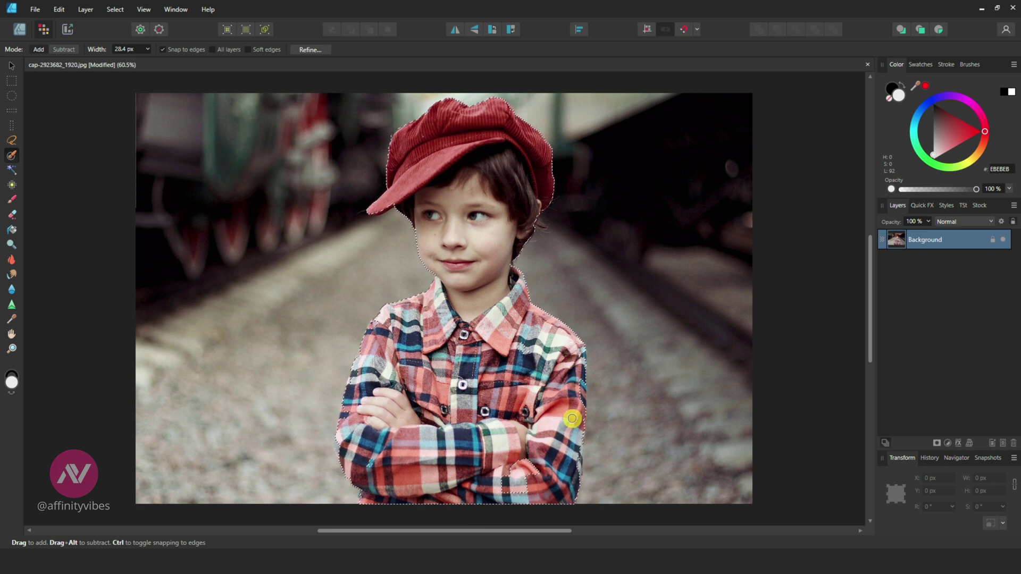
pyautogui.moveTo(522, 477)
pyautogui.mouseDown()
pyautogui.moveTo(497, 483)
pyautogui.moveTo(515, 446)
pyautogui.moveTo(496, 403)
pyautogui.moveTo(553, 362)
pyautogui.moveTo(561, 335)
pyautogui.mouseUp()
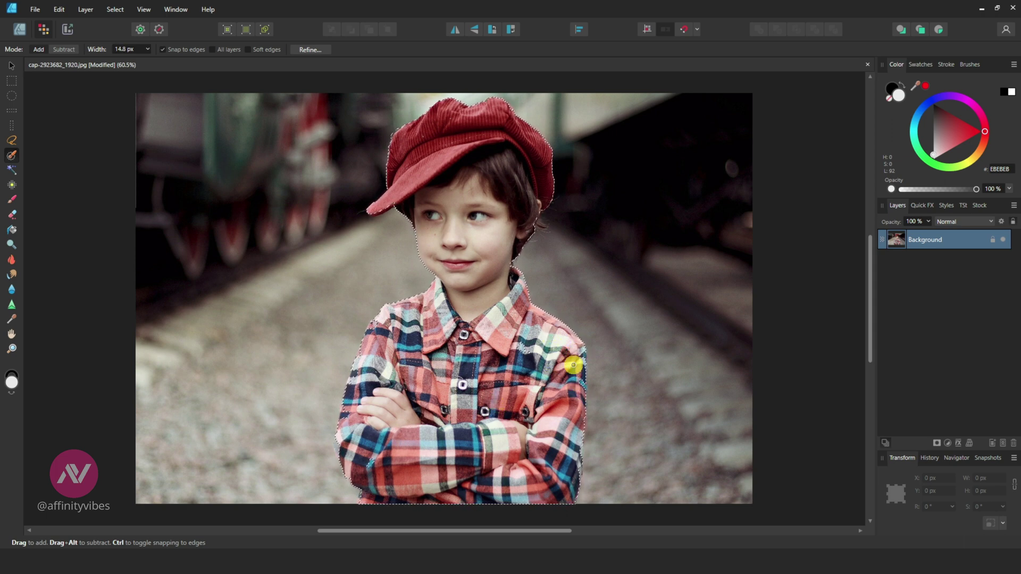
# Touch up the selection along the plaid shirt's edges, including its left side
pyautogui.moveTo(578, 385)
pyautogui.mouseDown()
pyautogui.moveTo(452, 367)
pyautogui.moveTo(362, 377)
pyautogui.mouseUp()
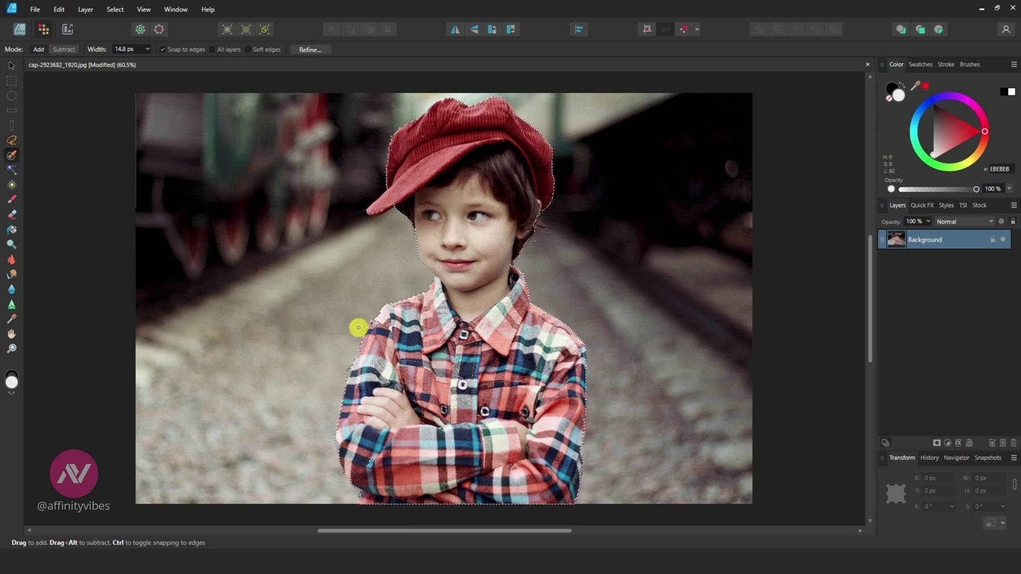
pyautogui.moveTo(354, 346); pyautogui.dragTo(347, 373)
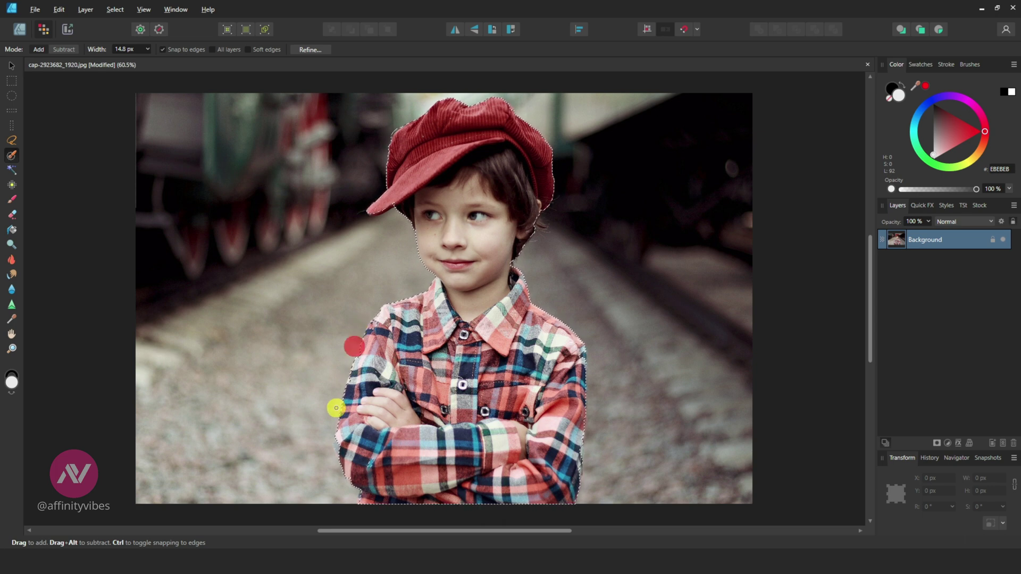
pyautogui.moveTo(336, 408); pyautogui.dragTo(422, 337)
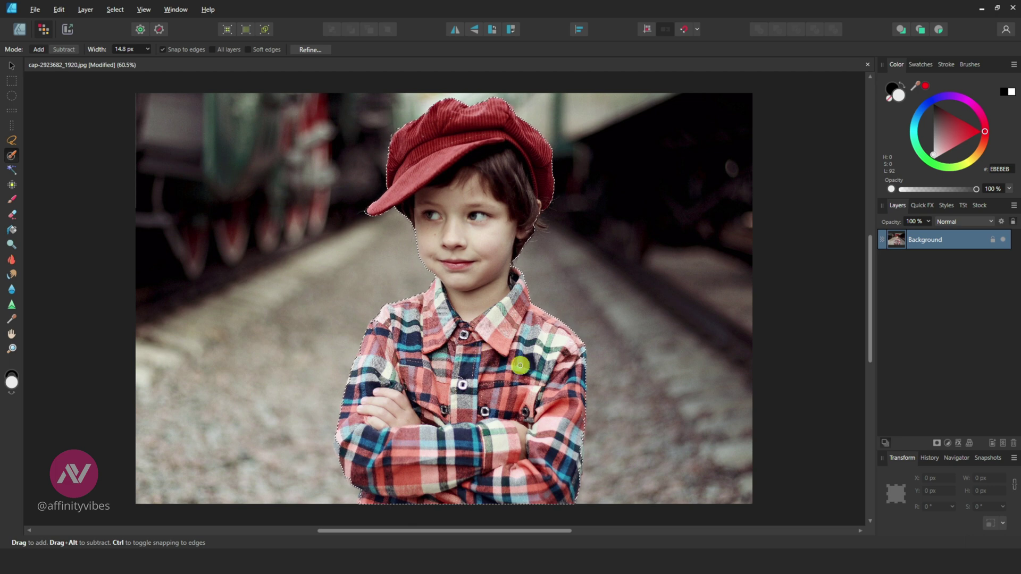
# Refine the matte along the cap brim and shoulder, with output set to Mask
pyautogui.click(309, 49)
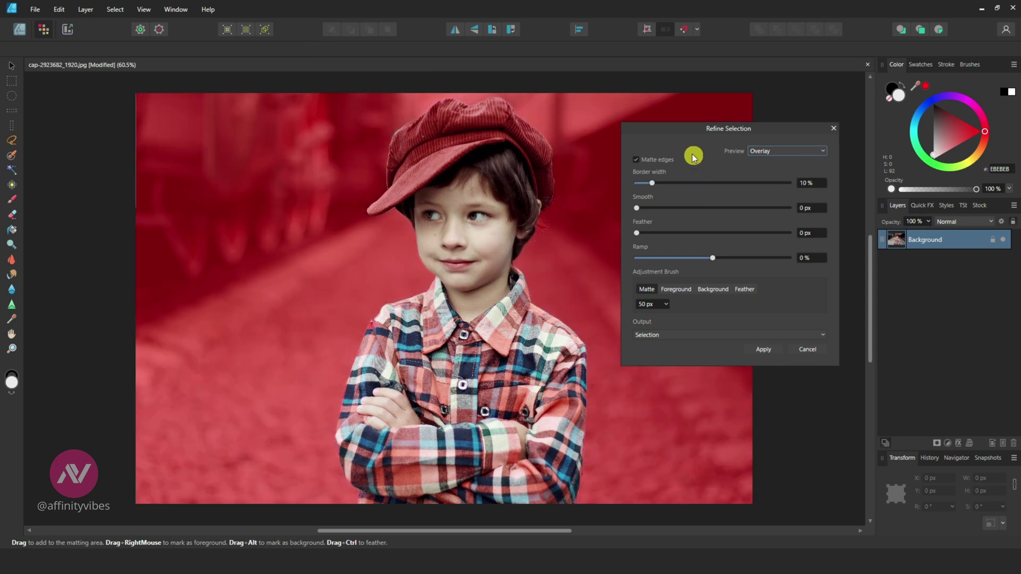
pyautogui.moveTo(665, 124); pyautogui.dragTo(641, 113)
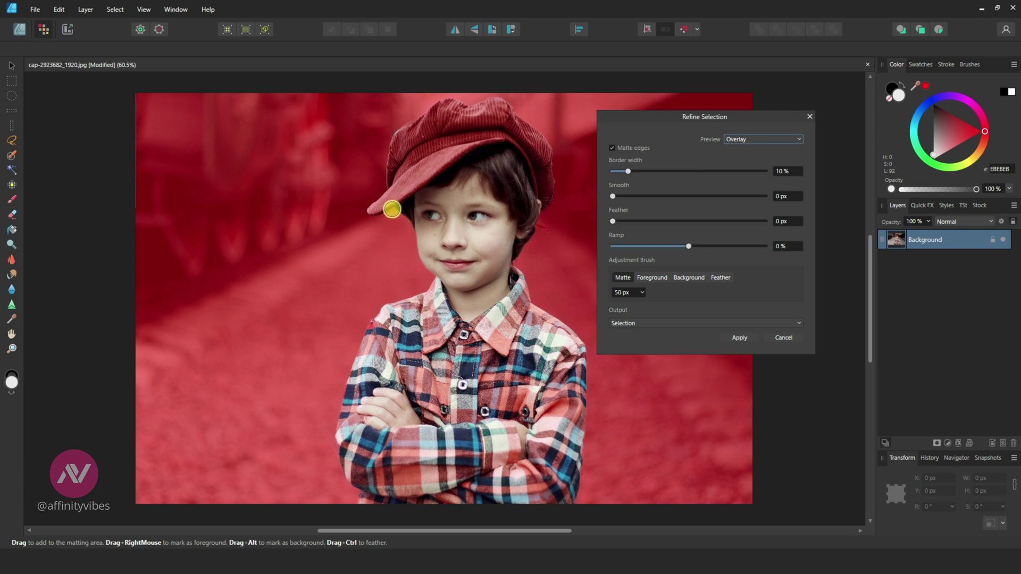
pyautogui.moveTo(392, 209)
pyautogui.mouseDown()
pyautogui.moveTo(387, 164)
pyautogui.moveTo(485, 102)
pyautogui.moveTo(545, 209)
pyautogui.moveTo(544, 231)
pyautogui.moveTo(515, 264)
pyautogui.mouseUp()
pyautogui.moveTo(388, 312); pyautogui.dragTo(369, 331)
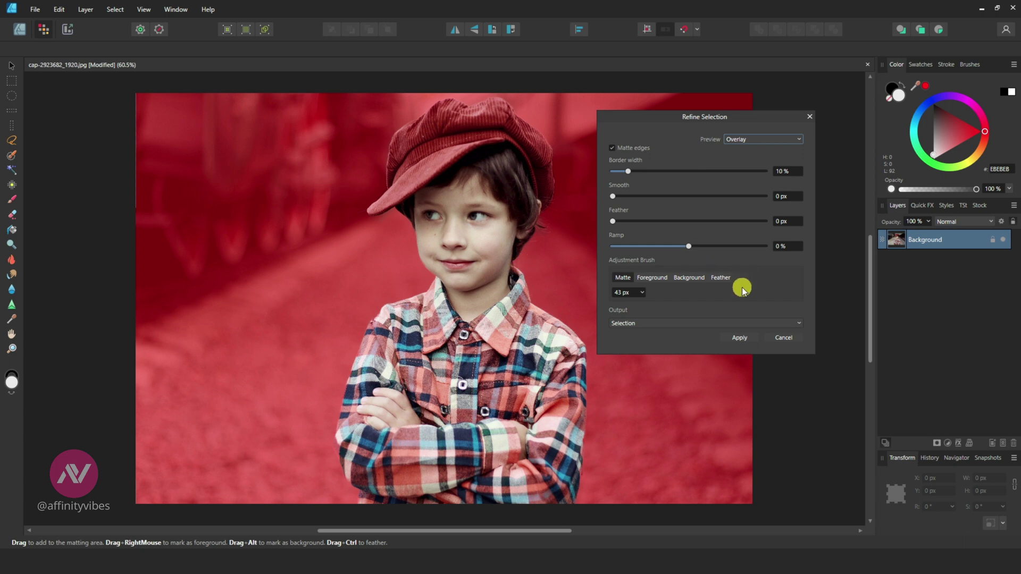
pyautogui.click(643, 323)
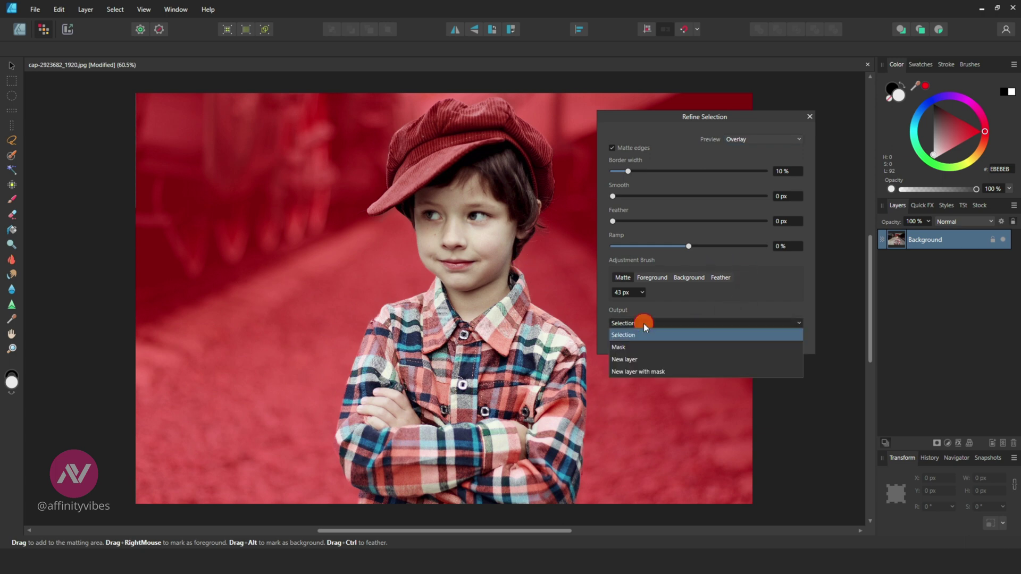
pyautogui.click(625, 346)
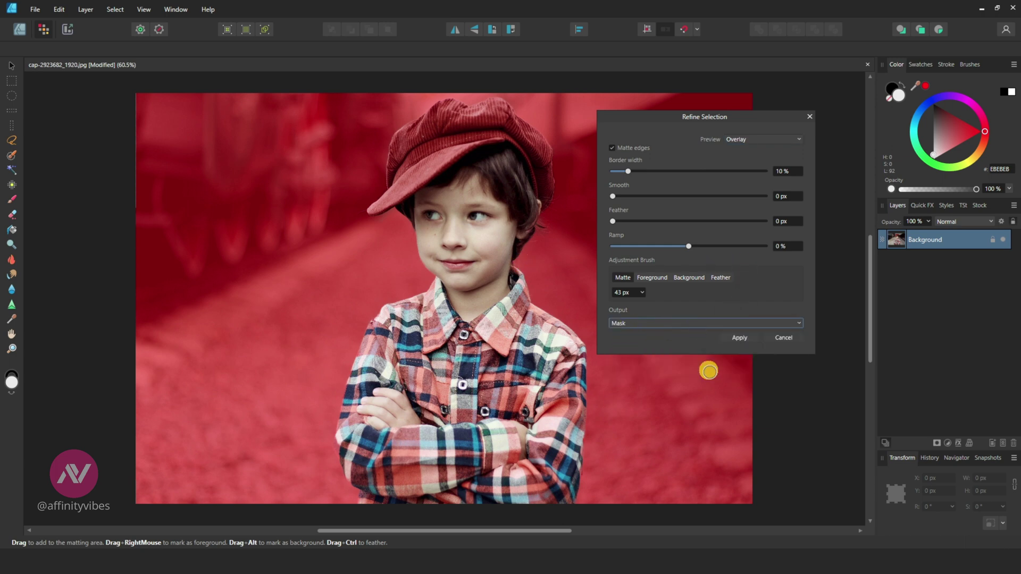
pyautogui.click(744, 339)
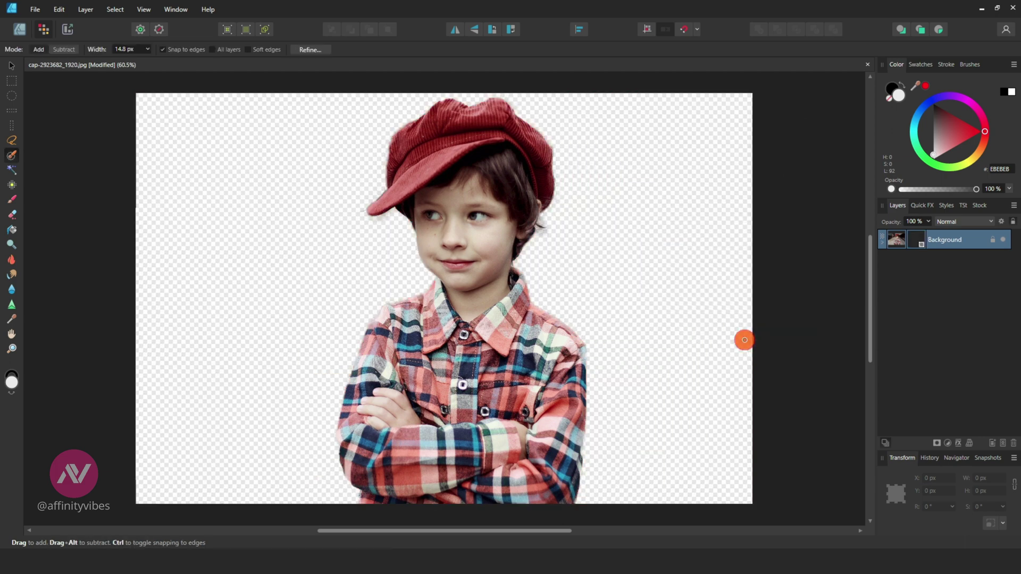